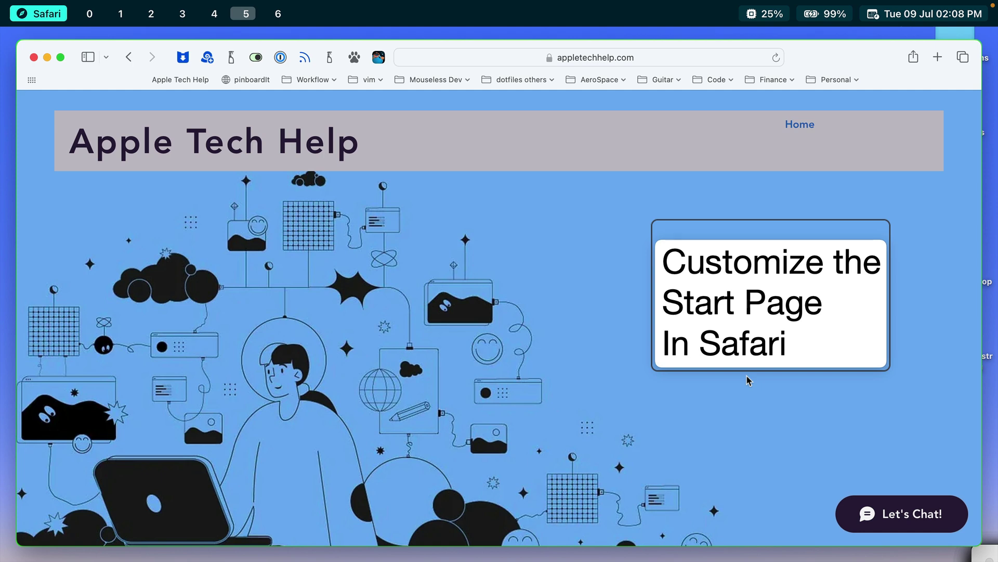
Open a new Start Page tab next to the Home | Apple Tech Help tab.
left_click(661, 229)
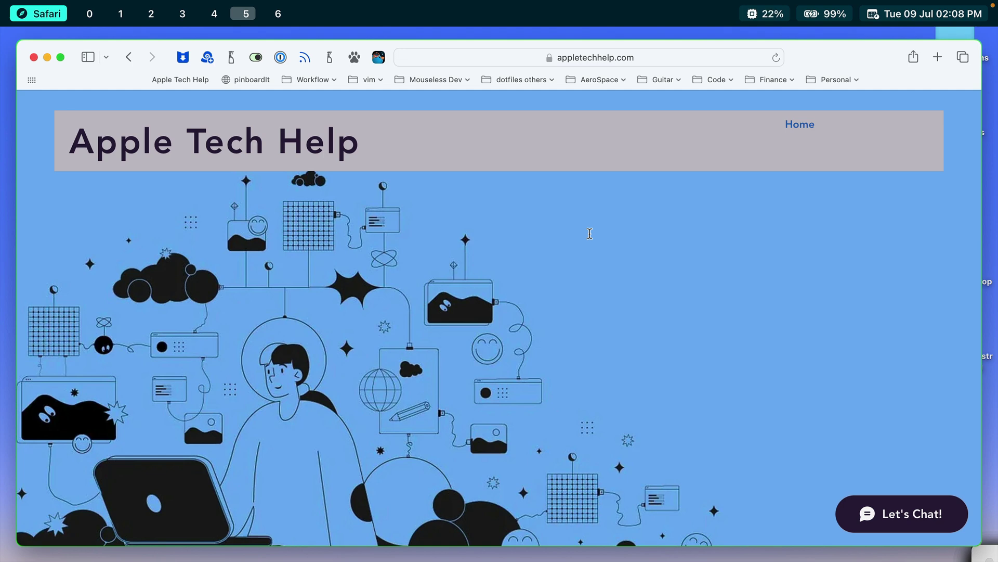
key("super+t")
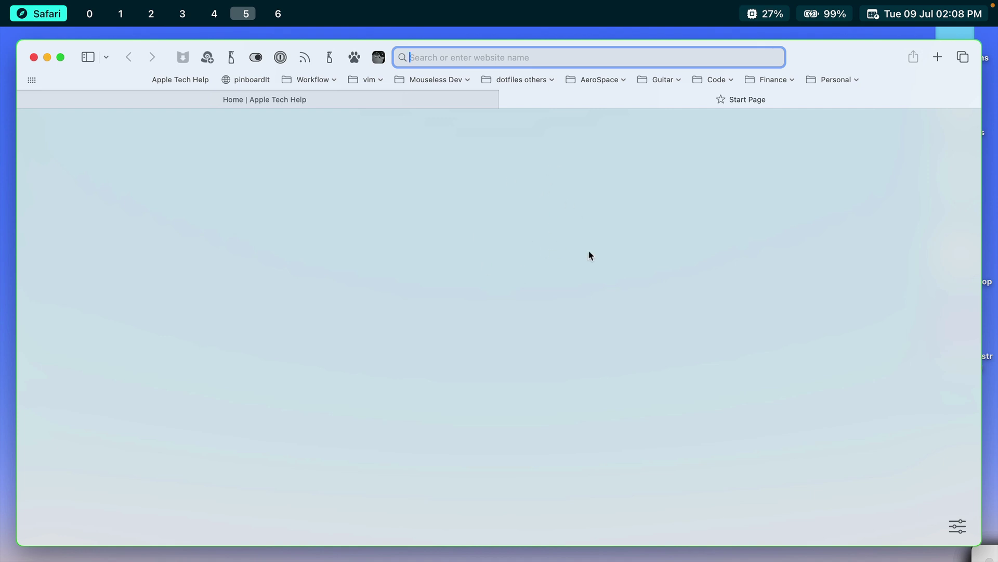
Open the Start Page customize popover from the sliders button at the bottom right.
left_click(957, 526)
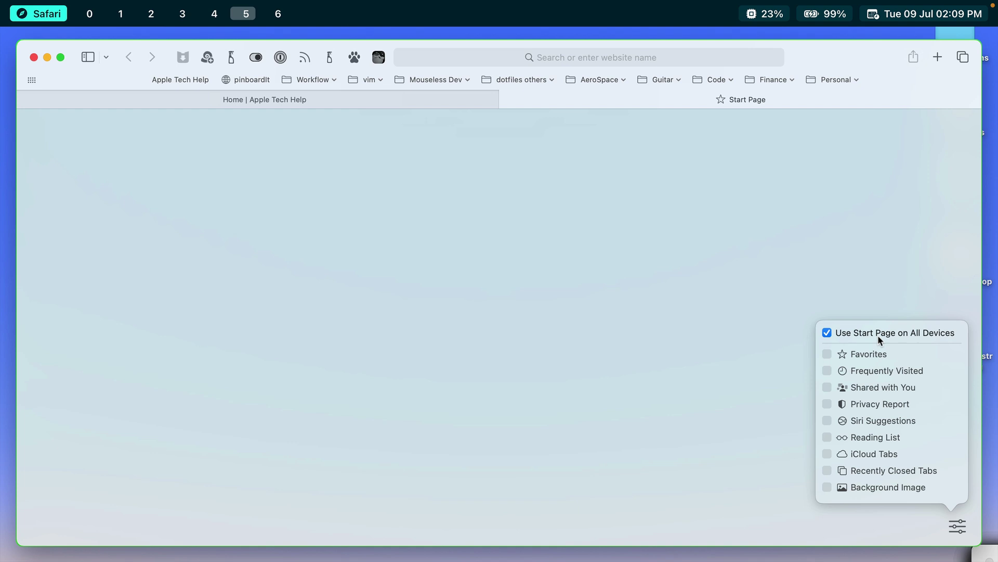
Turn on the Favorites and Frequently Visited sections in the customize popover.
left_click(827, 353)
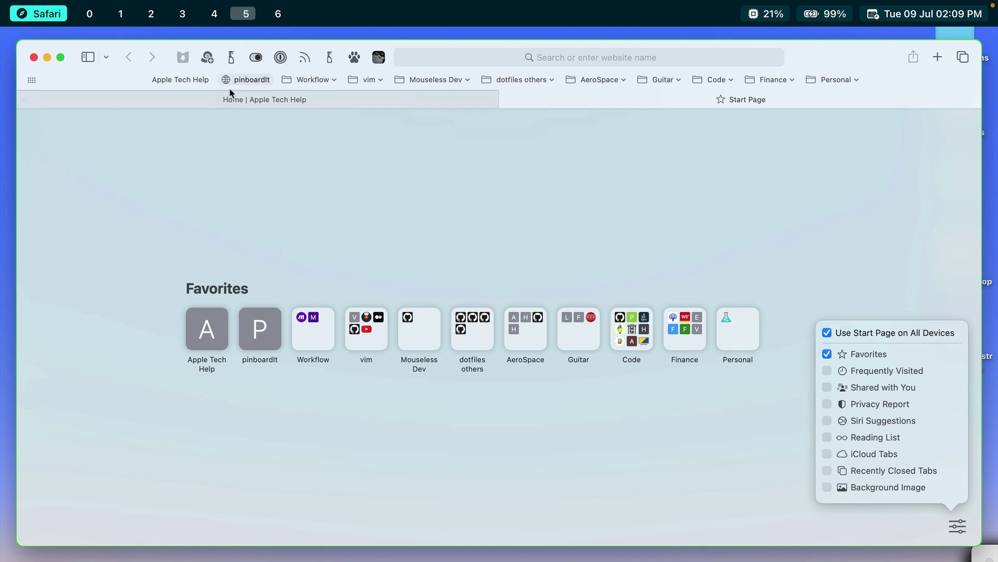
left_click(827, 371)
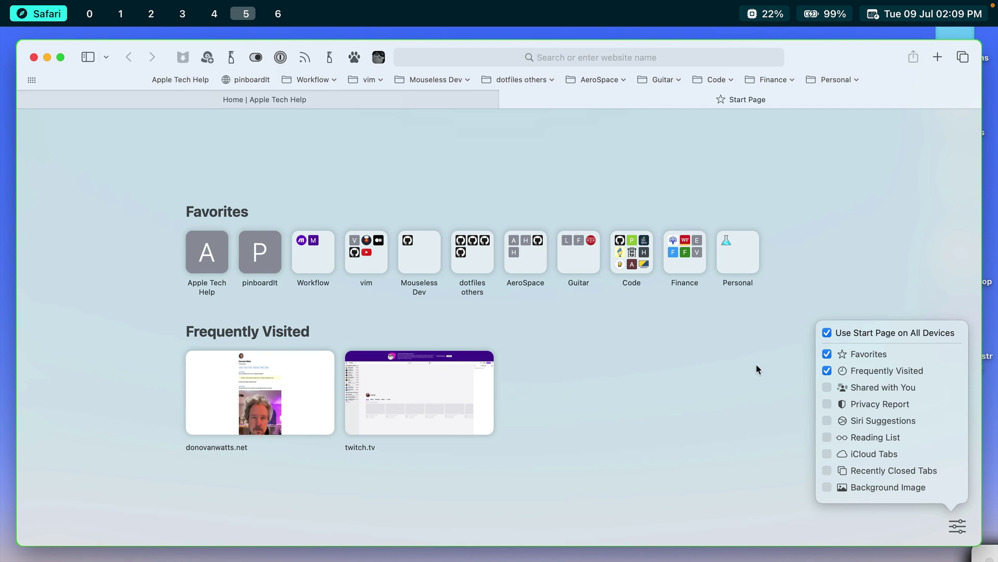
Check Shared with You and Privacy Report so both sections appear on the Start Page.
left_click(827, 387)
scroll(726, 373, "down", 3)
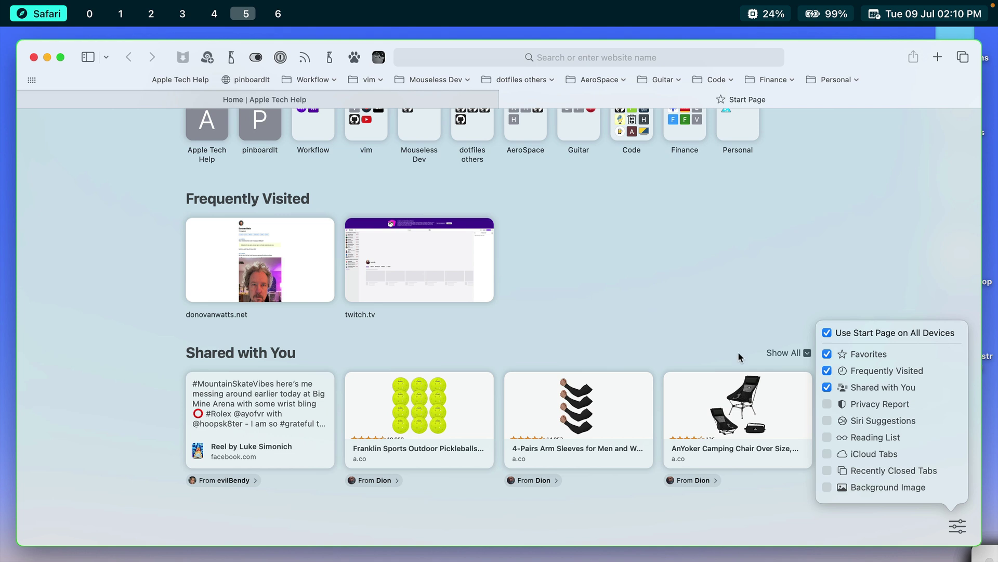
left_click(827, 404)
scroll(720, 338, "down", 3)
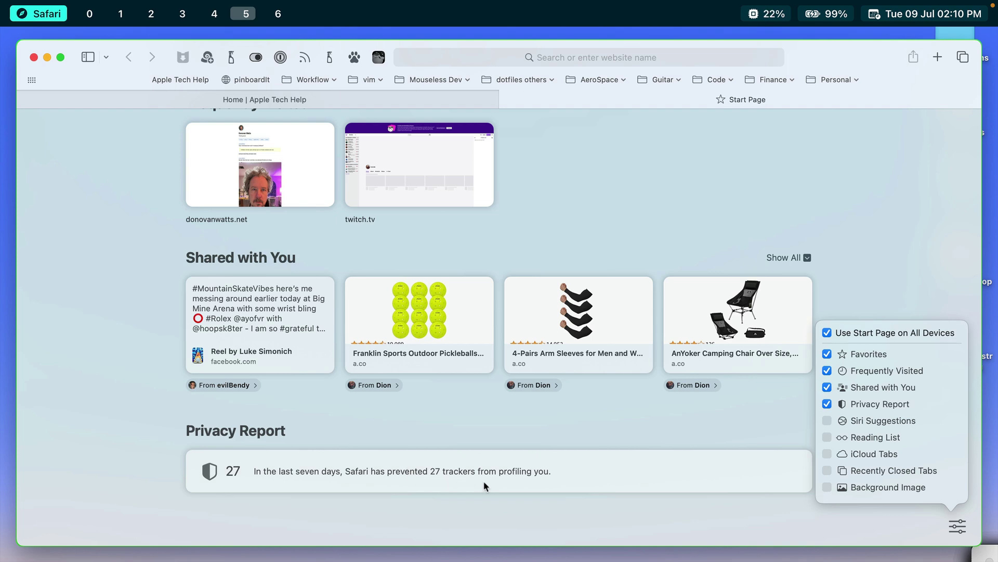
left_click(472, 473)
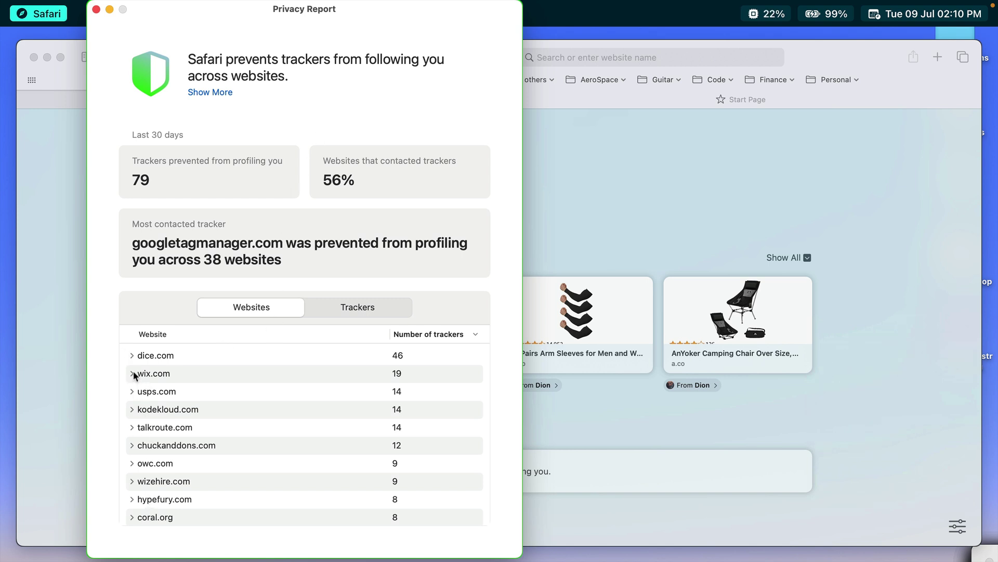
left_click(131, 356)
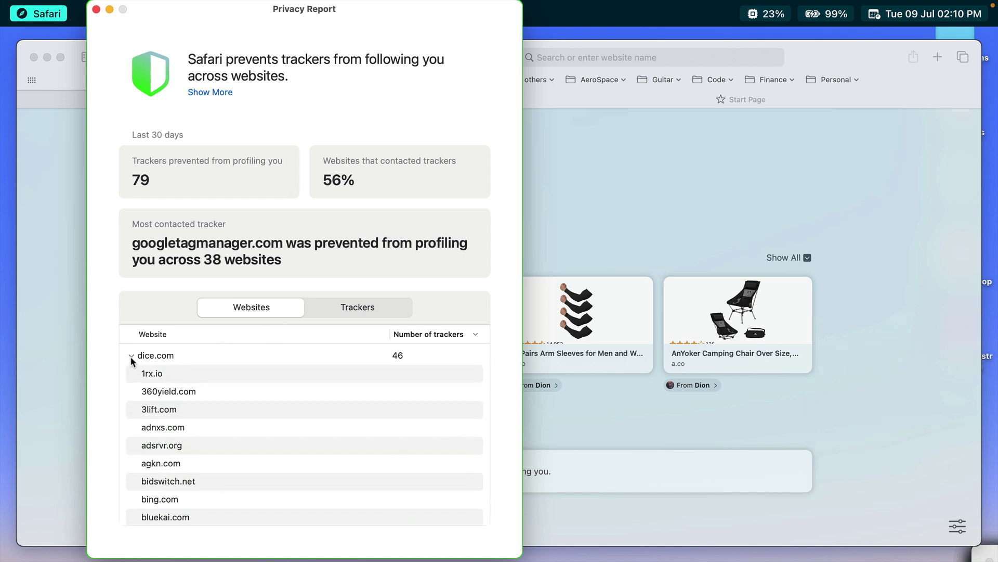
left_click(131, 356)
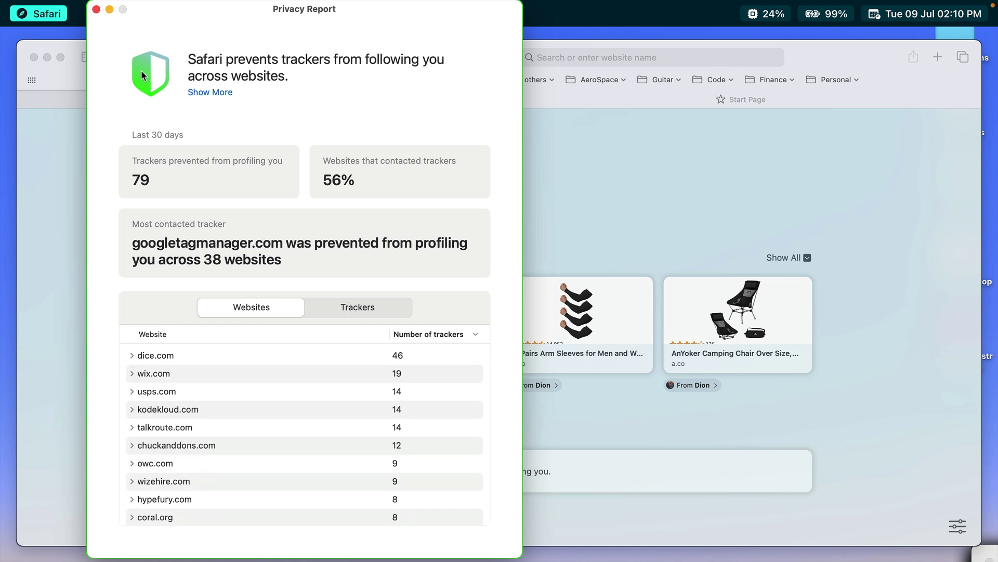
left_click(96, 9)
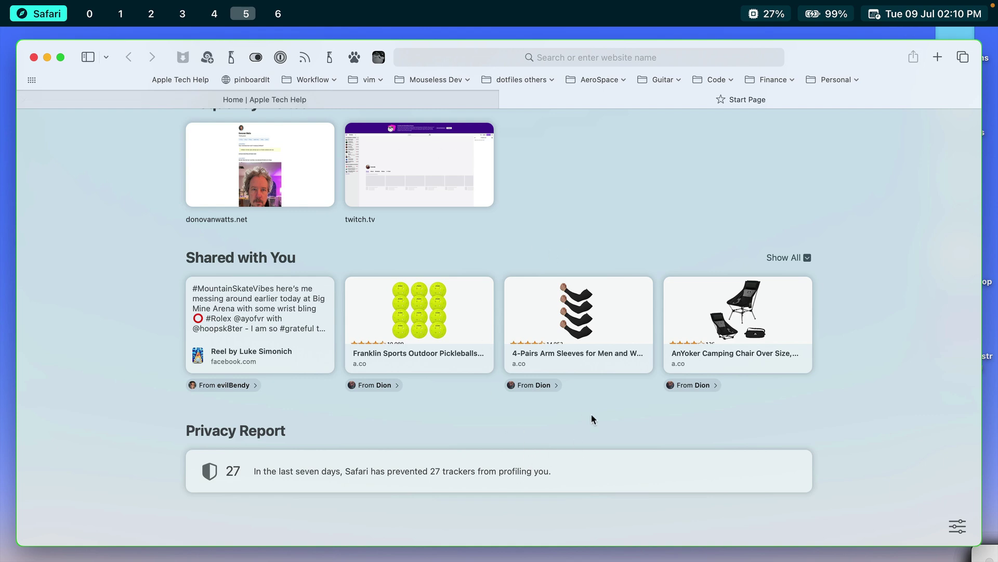
Enable the Siri Suggestions and Reading List sections, then close the customize popover.
left_click(957, 526)
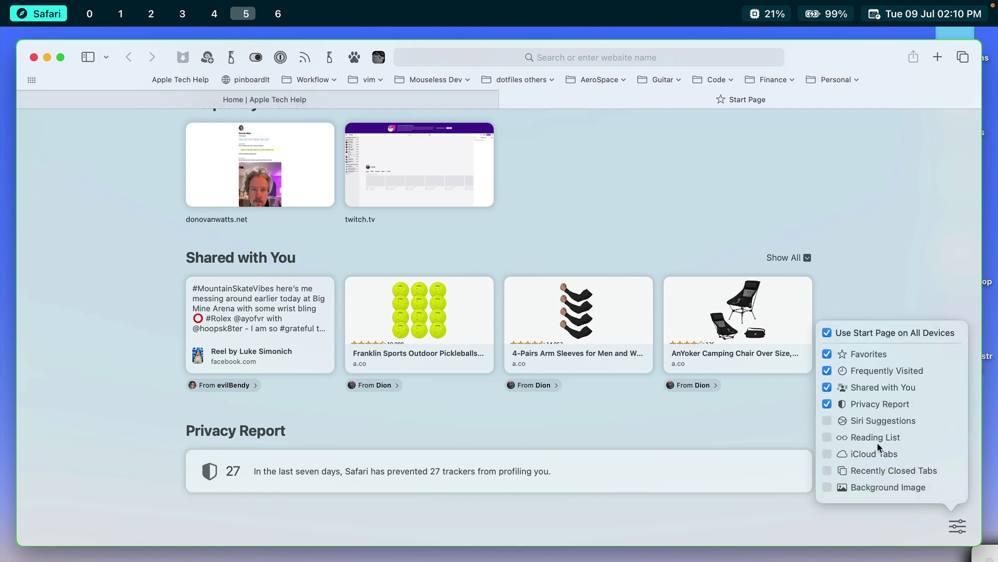
left_click(827, 420)
scroll(675, 404, "down", 5)
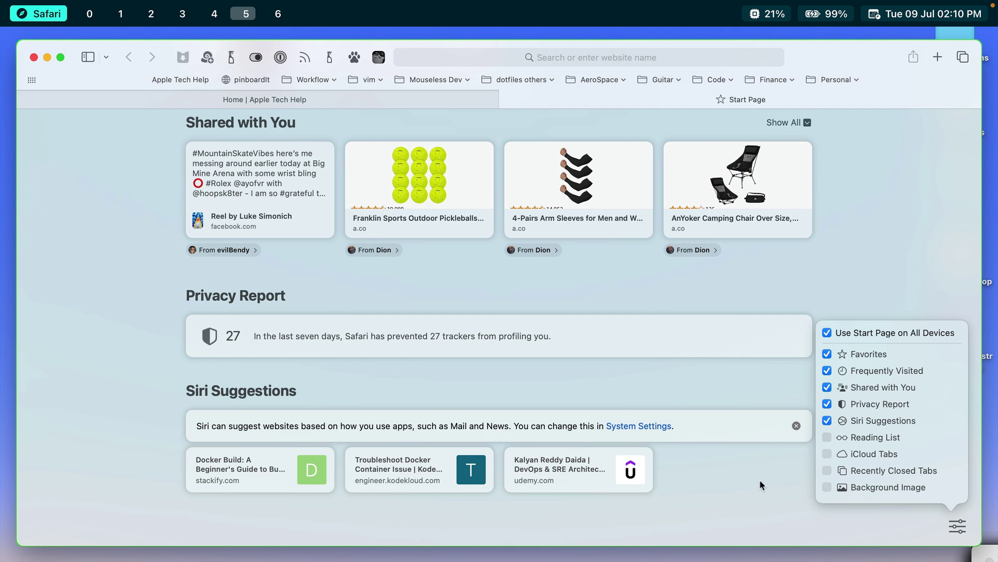
left_click(827, 437)
scroll(732, 387, "down", 5)
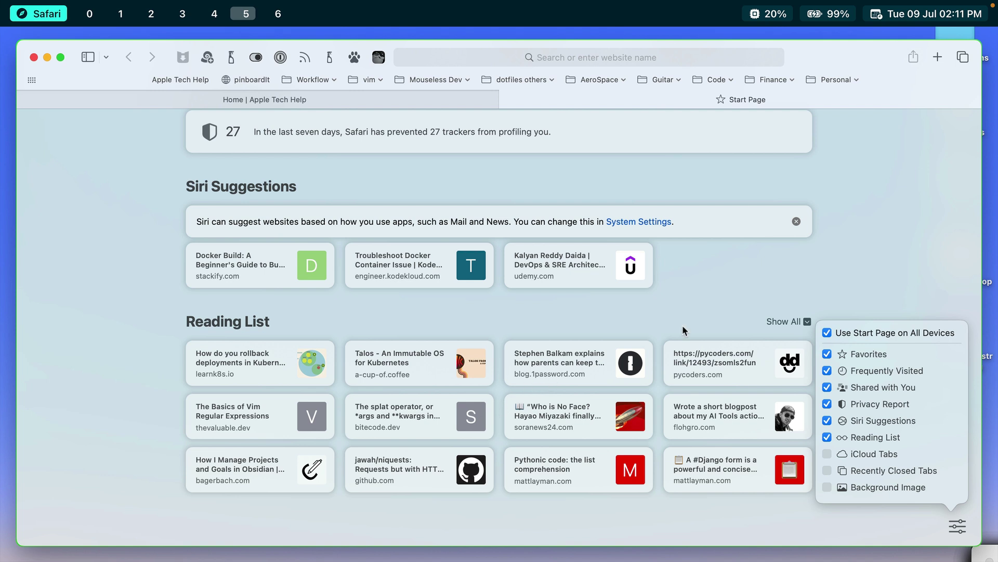
left_click(736, 289)
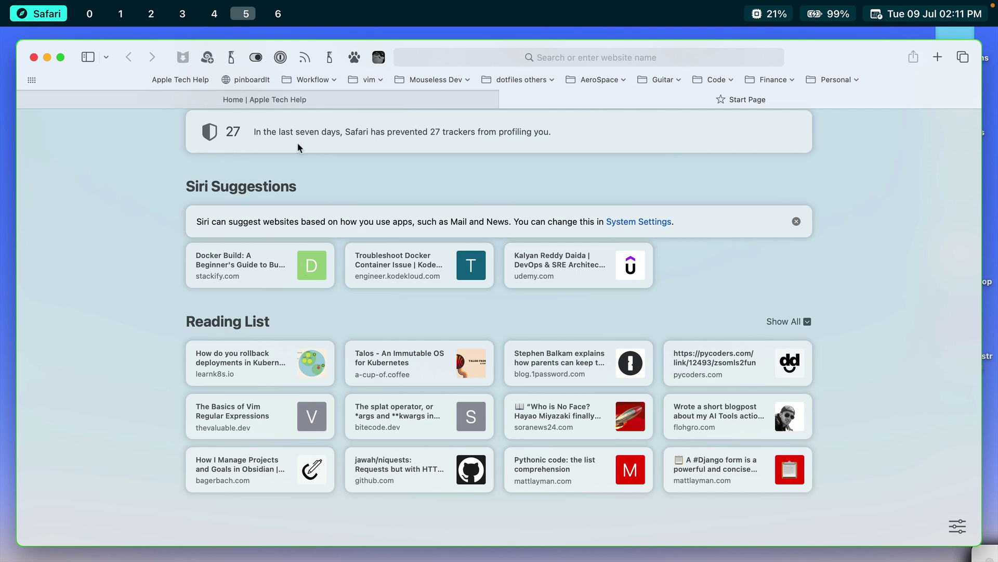
Add the Home | Apple Tech Help page to the Reading List via Share.
left_click(338, 98)
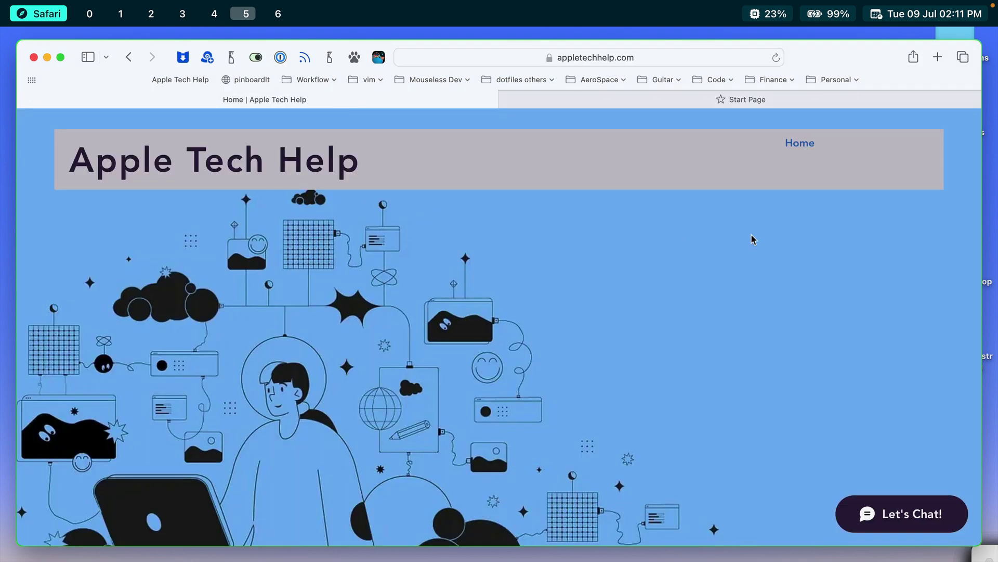
left_click(914, 57)
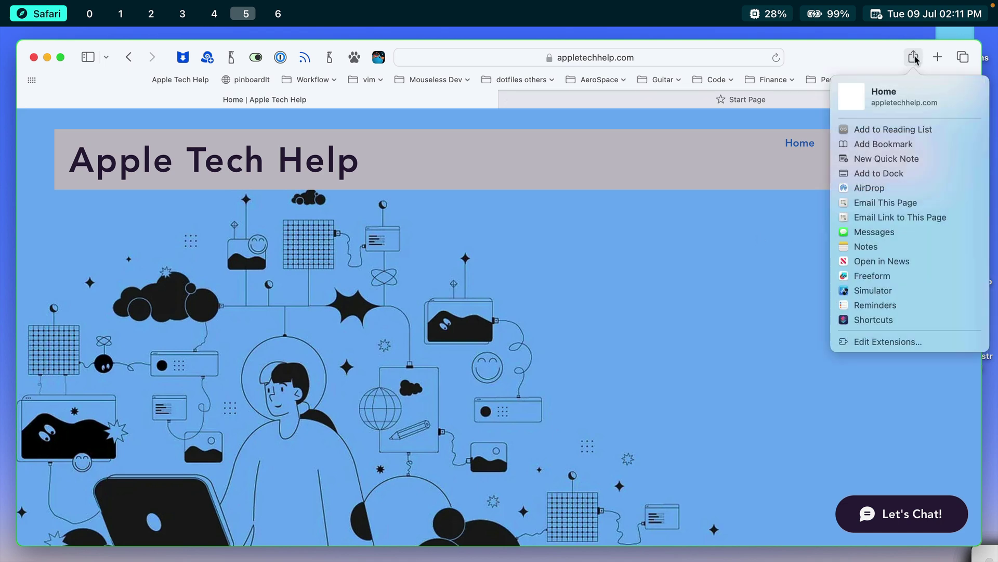
left_click(882, 130)
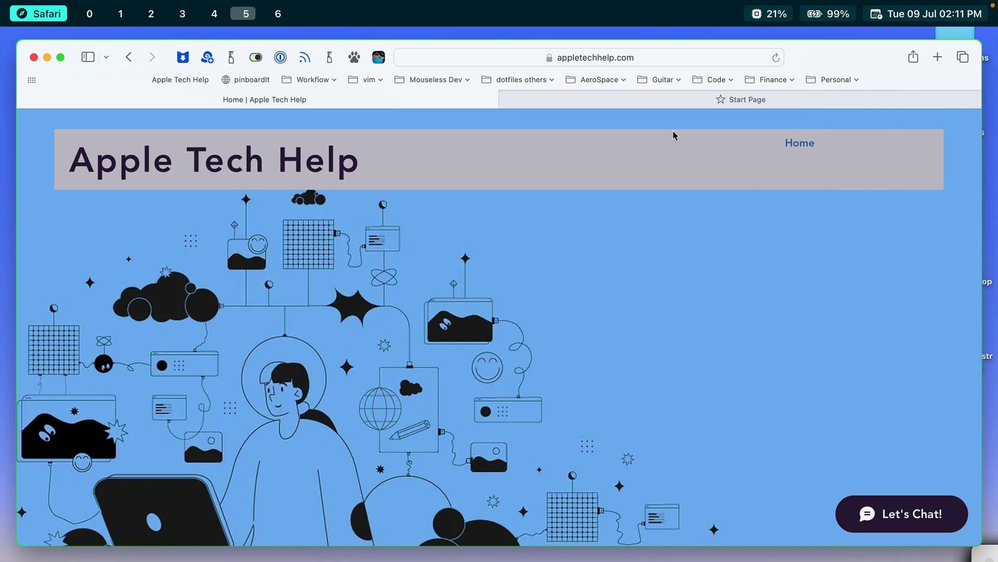
Return to the Start Page tab and reopen the customize popover.
left_click(673, 102)
scroll(640, 408, "down", 4)
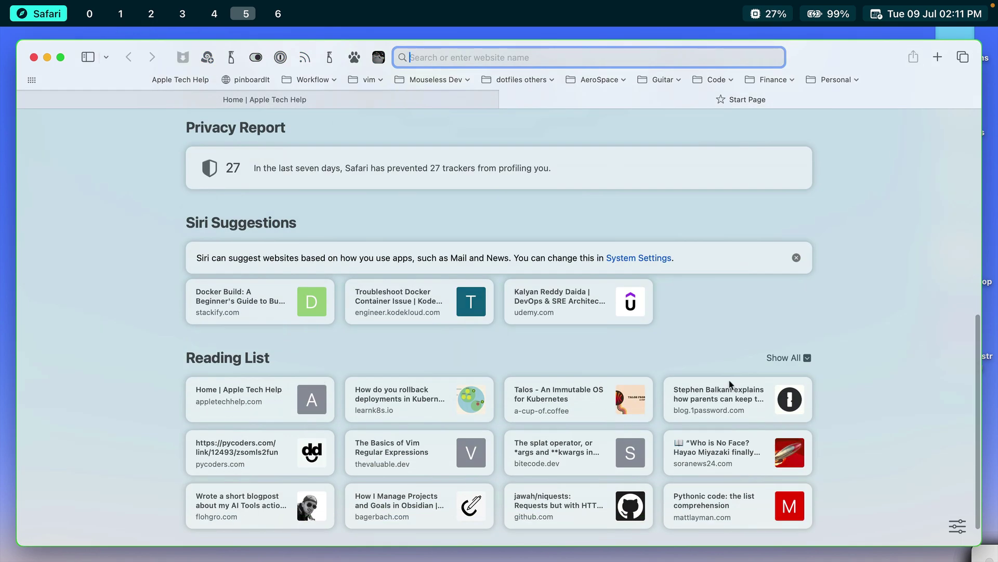
left_click(956, 526)
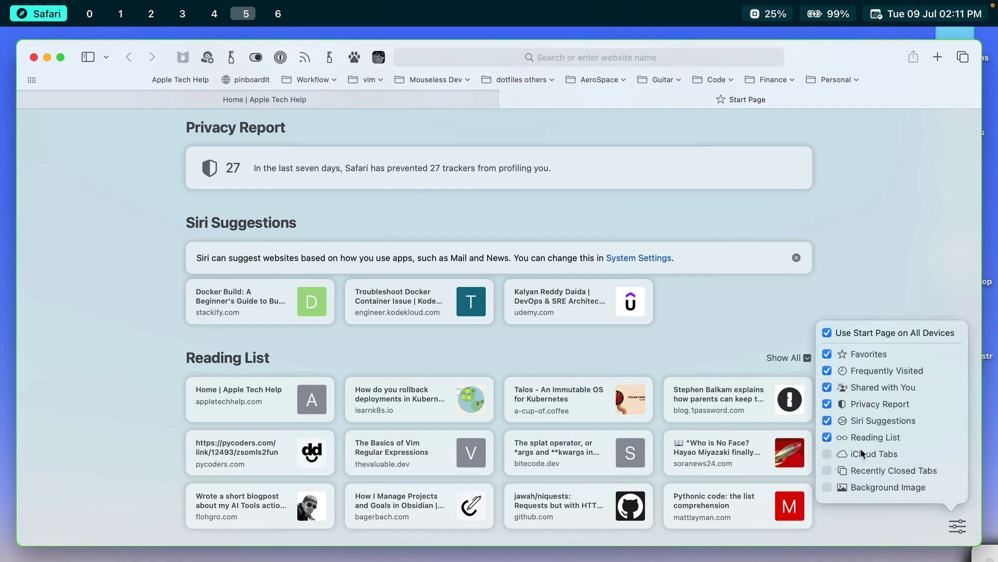
Turn on iCloud Tabs and view dPadProM1's open tabs, then switch back to d13.
left_click(826, 453)
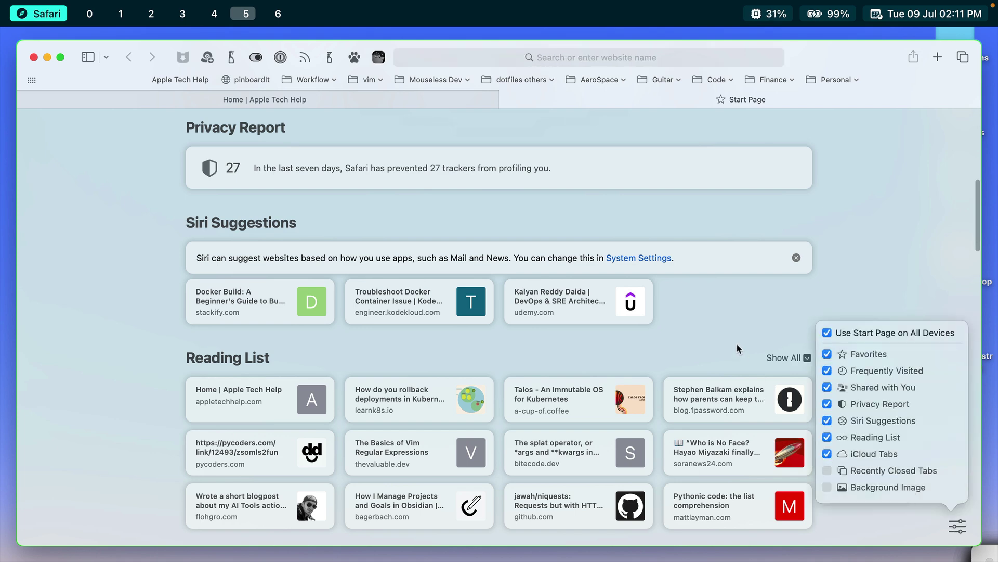
scroll(736, 342, "down", 4)
scroll(737, 342, "down", 3)
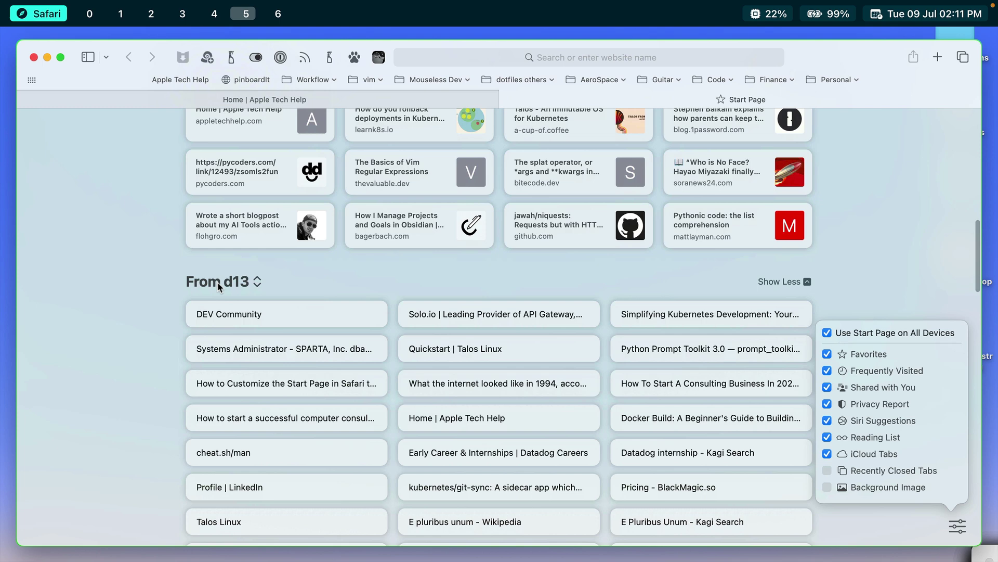
left_click(248, 285)
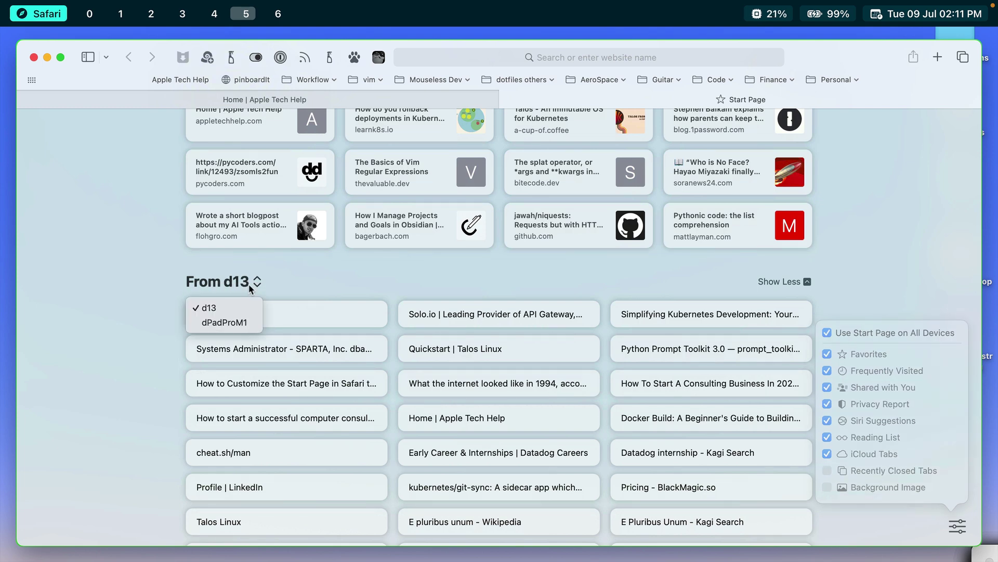
left_click(236, 322)
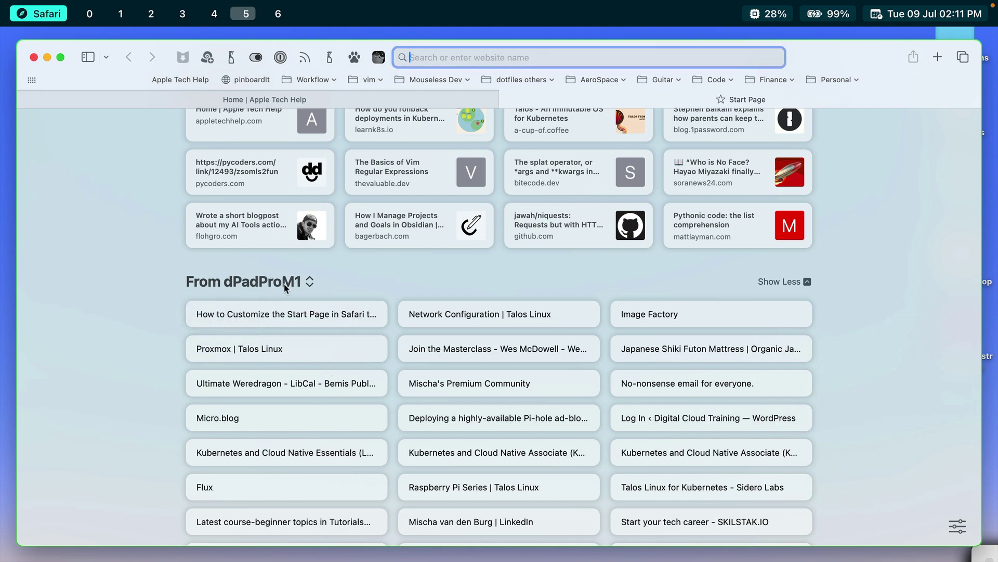
left_click(312, 283)
left_click(219, 306)
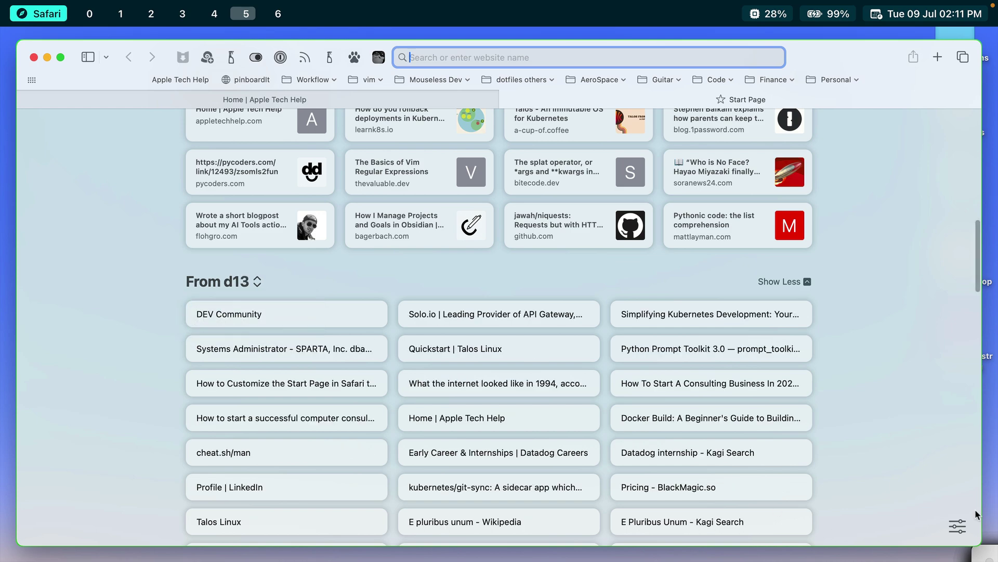
Add the Recently Closed Tabs section to the Start Page.
left_click(957, 526)
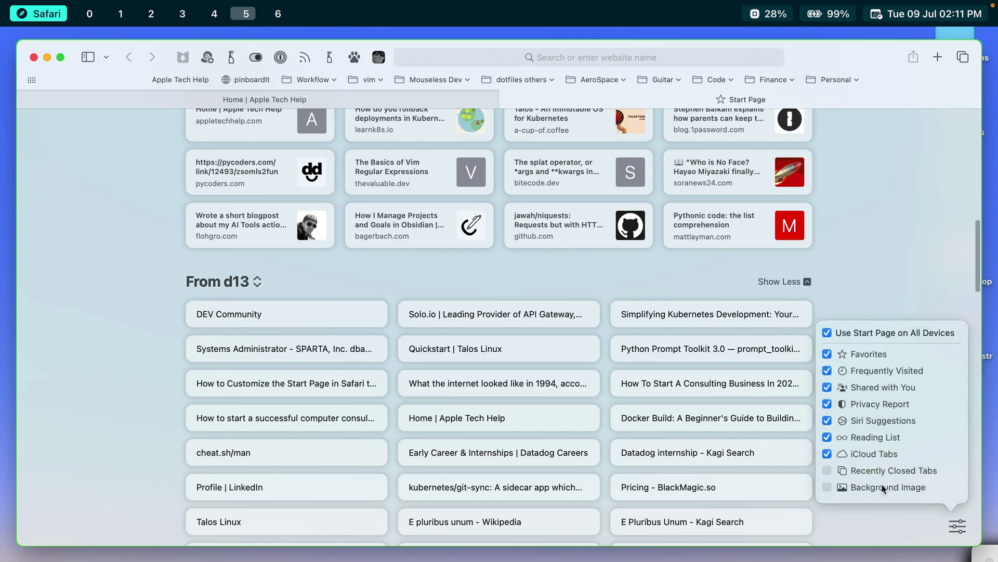
left_click(826, 470)
scroll(708, 450, "down", 10)
scroll(706, 450, "down", 15)
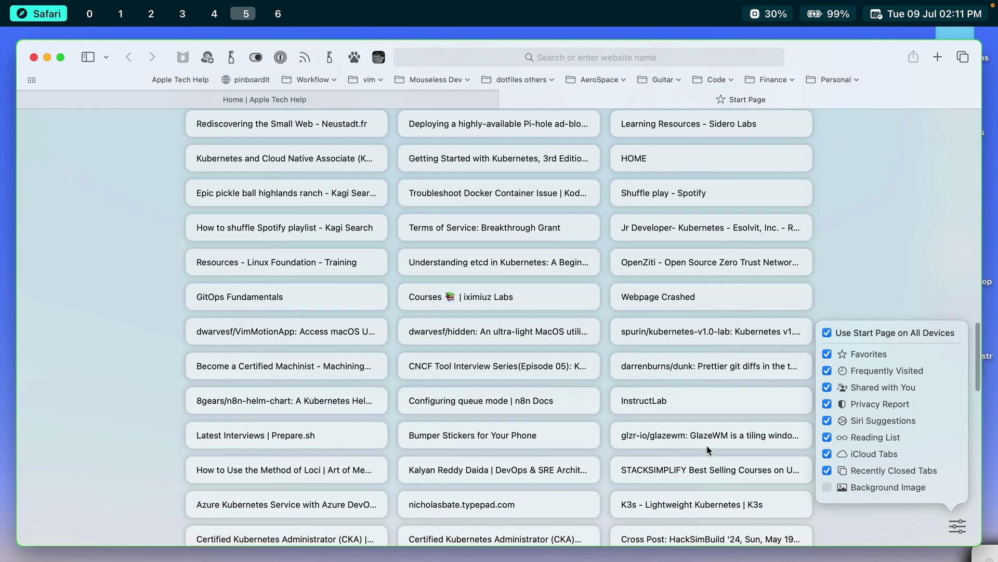
scroll(708, 450, "down", 4)
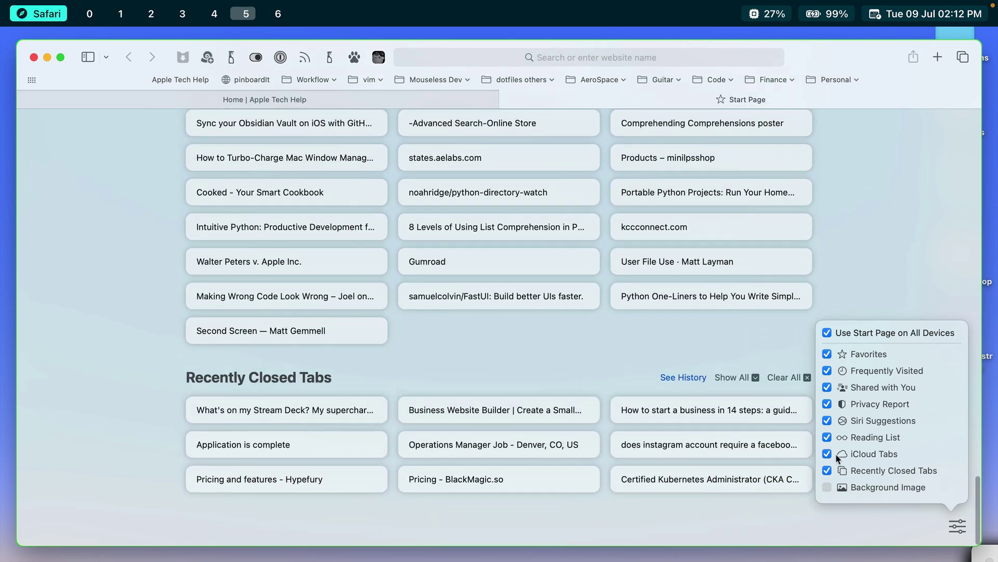
Uncheck iCloud Tabs, Reading List, Privacy Report, Shared with You, Frequently Visited and Recently Closed Tabs.
left_click(827, 453)
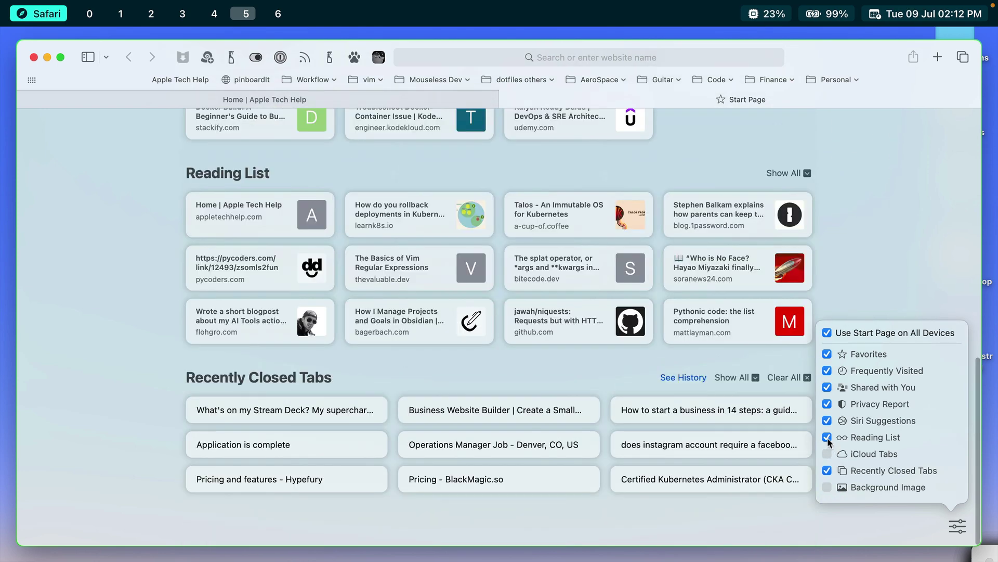
left_click(827, 437)
left_click(826, 403)
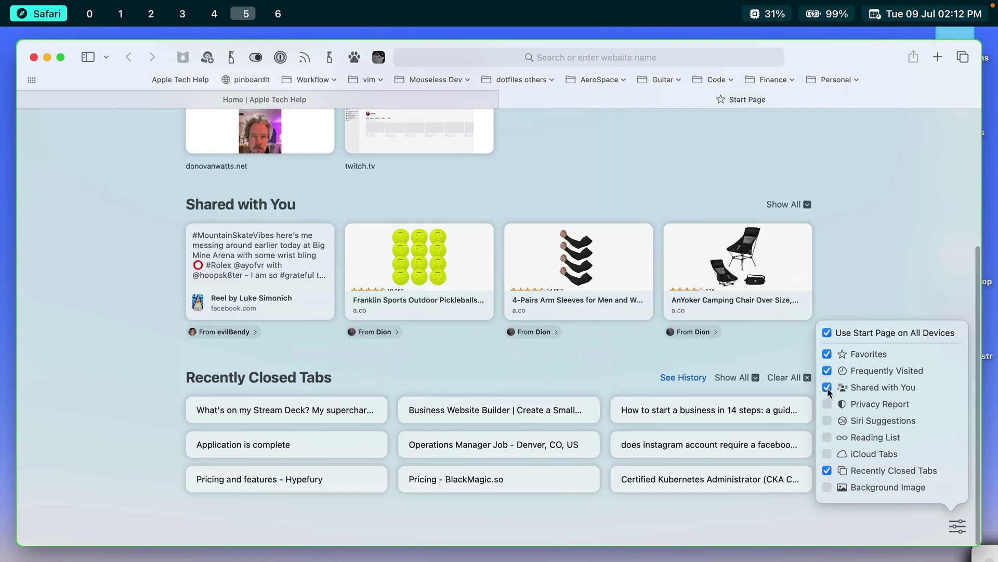
left_click(827, 387)
left_click(827, 370)
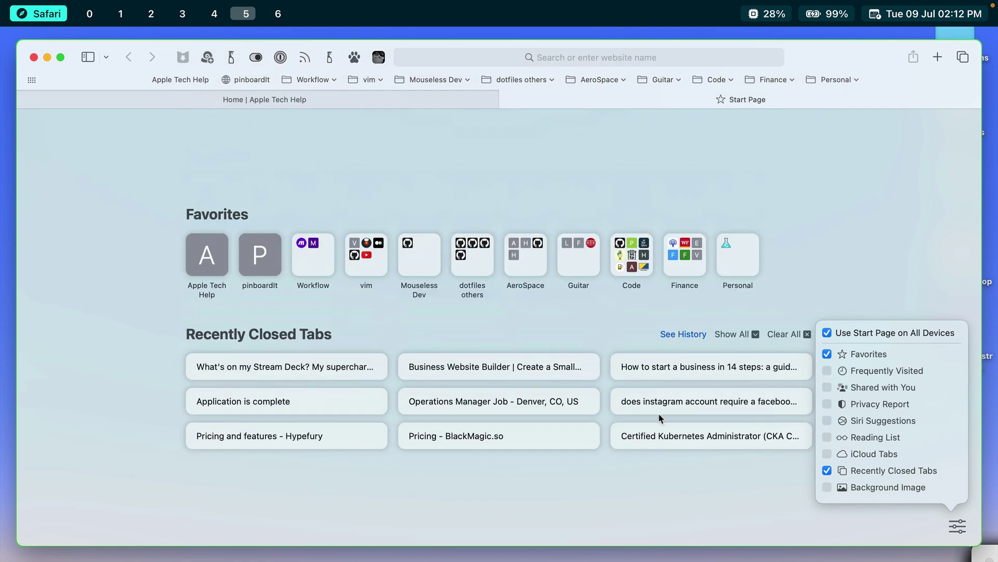
left_click(827, 470)
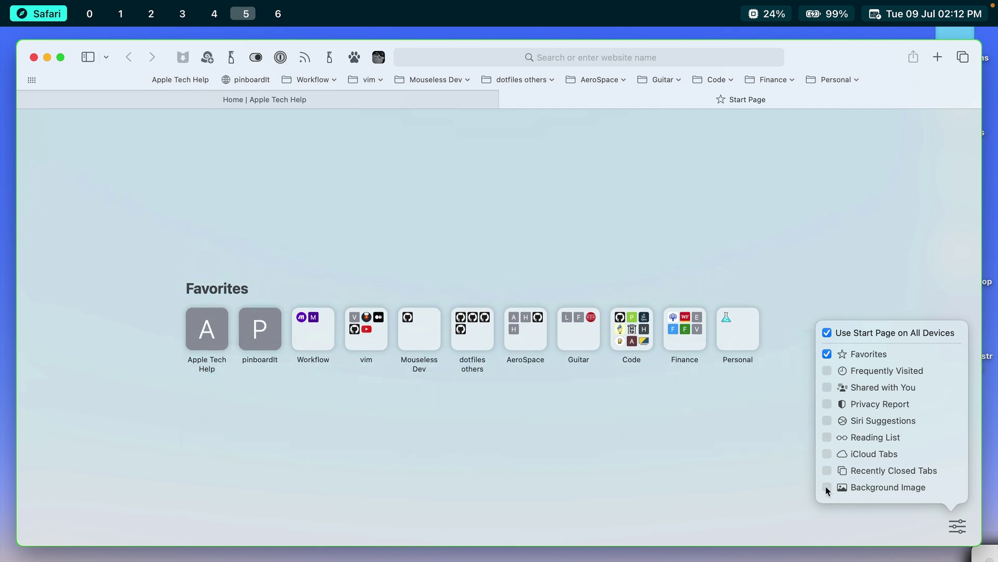
Turn on Background Image, cancelling the custom picture file chooser without choosing a file.
left_click(825, 486)
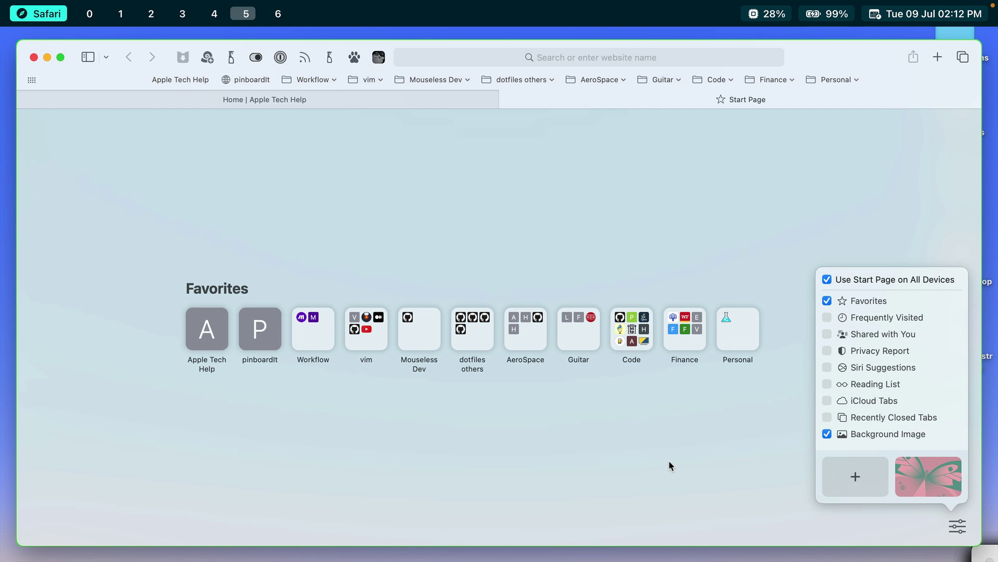
left_click(856, 482)
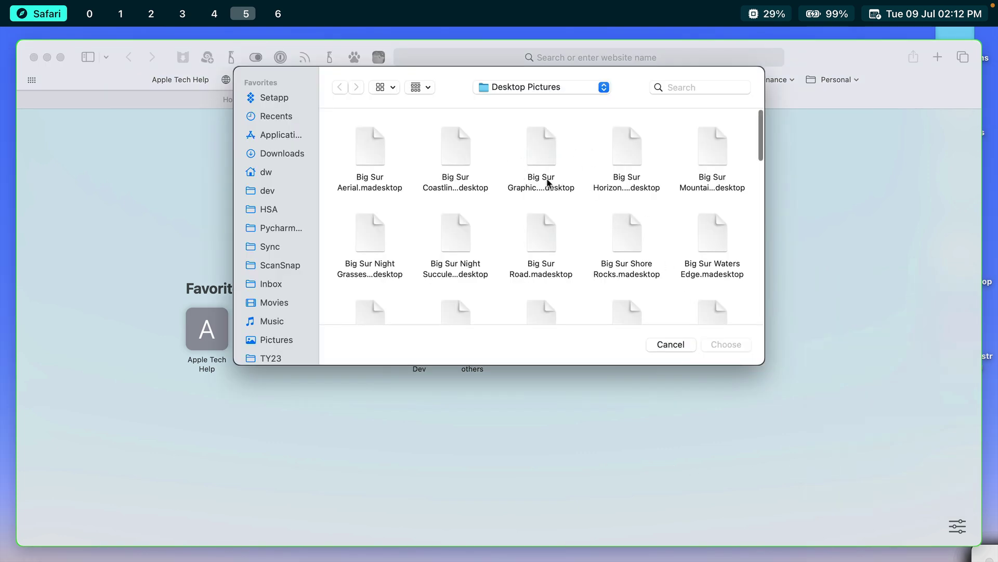
left_click(661, 344)
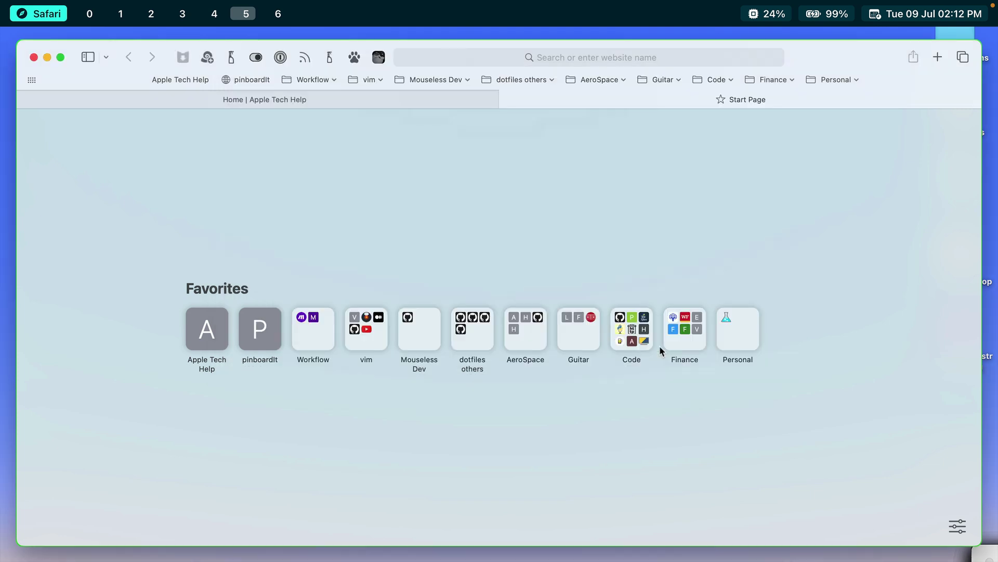
Choose the built-in blue-and-grey diagonal image as the background and close the popover.
left_click(957, 527)
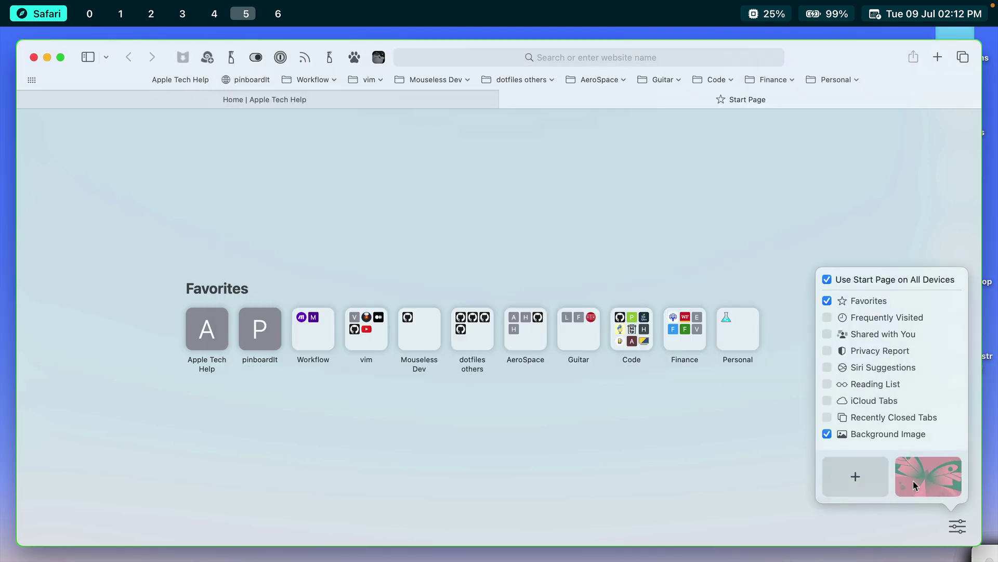
scroll(915, 485, "right", 5)
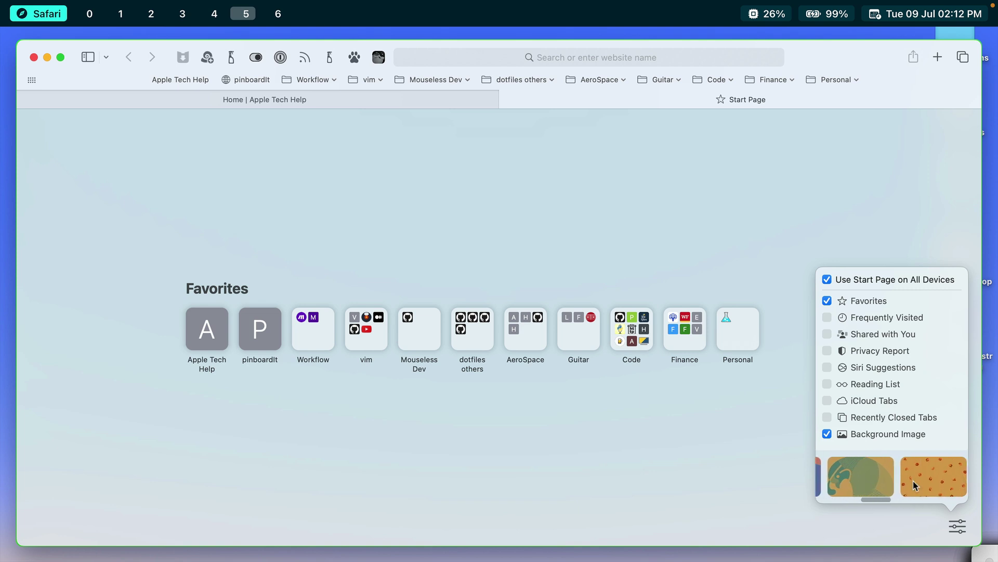
scroll(915, 484, "right", 5)
left_click(915, 484)
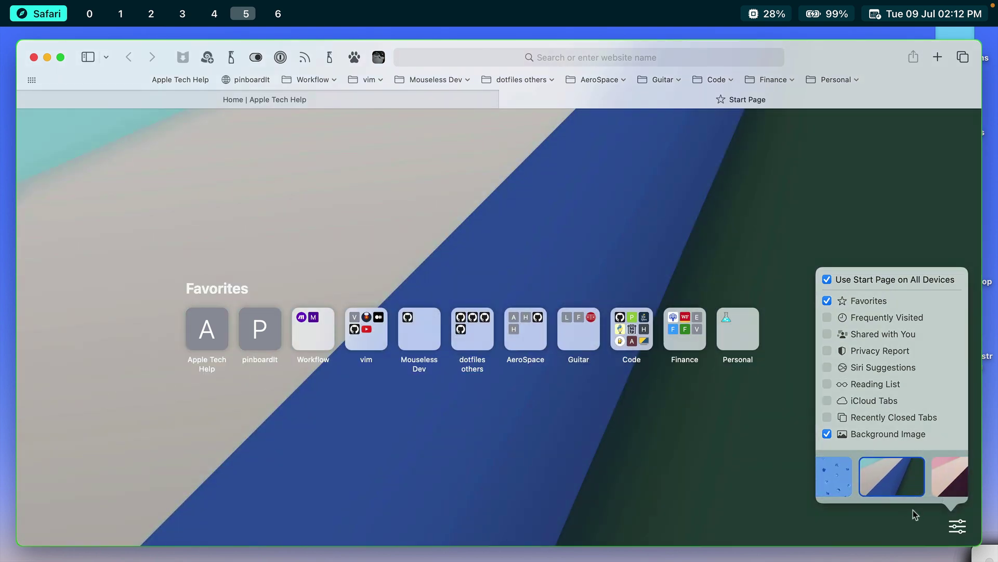
left_click(957, 526)
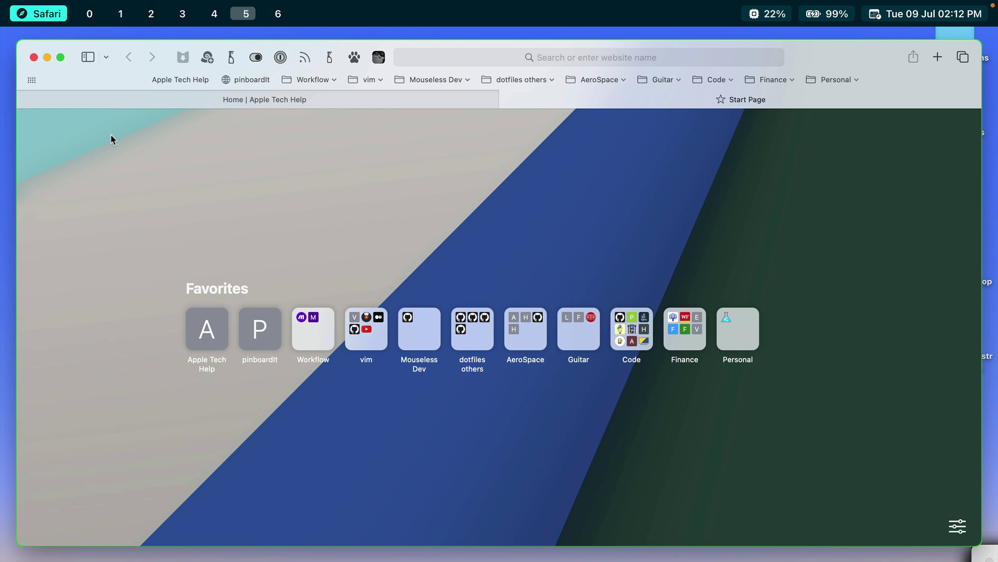
Keep new tabs opening with Start Page in Settings > General, then return to Apple Tech Help.
mouse_move(90, 3)
left_click(59, 6)
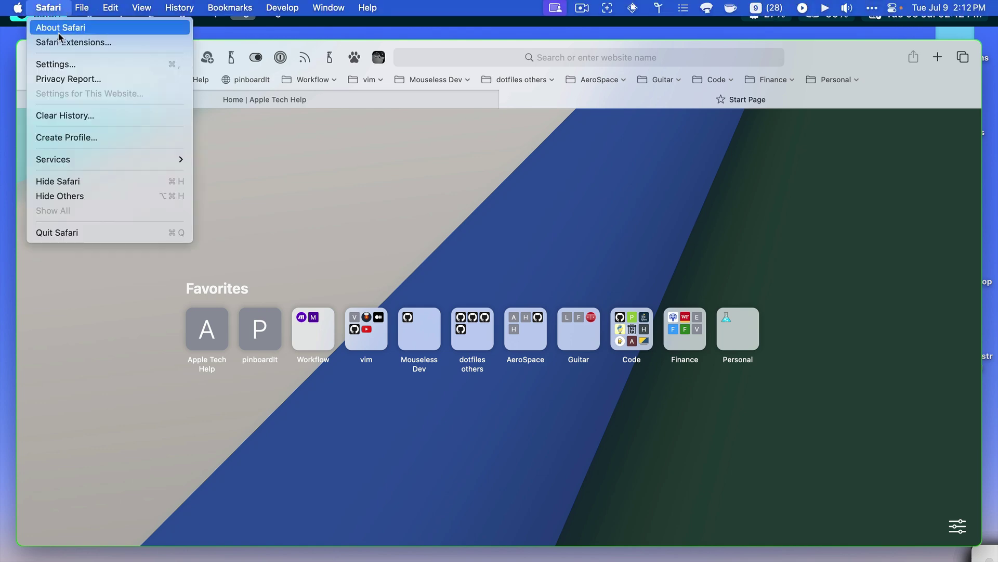
left_click(70, 64)
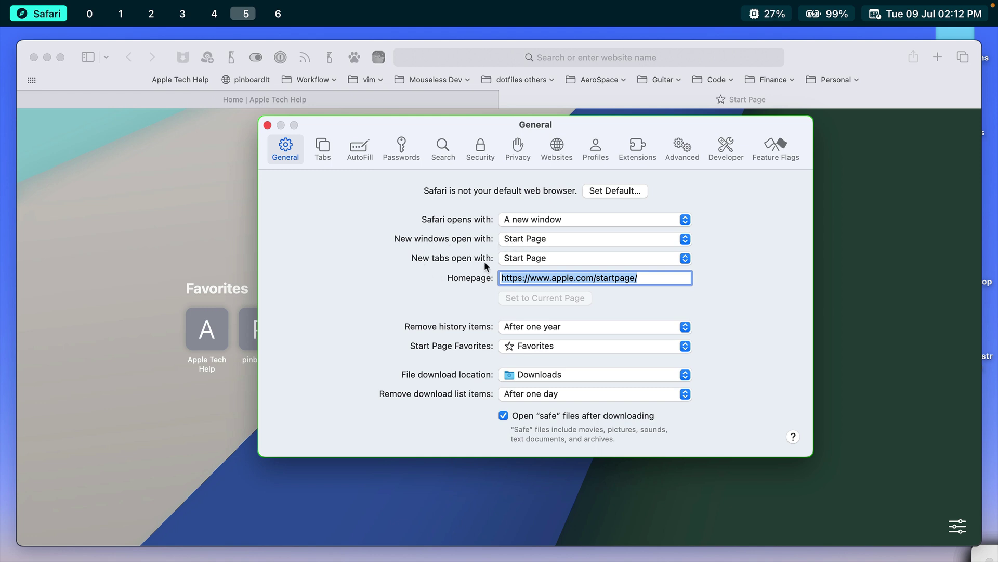
left_click(535, 258)
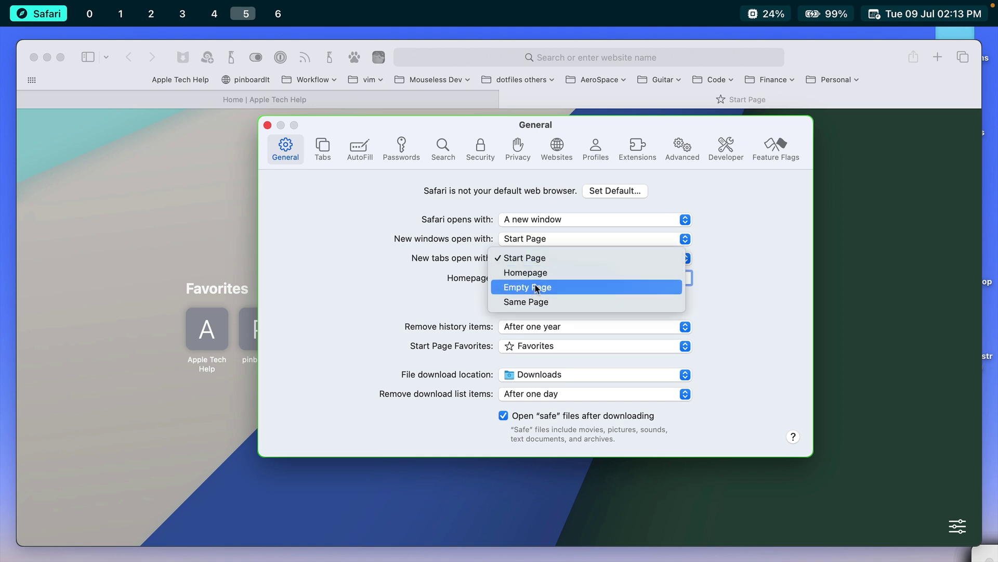
left_click(439, 276)
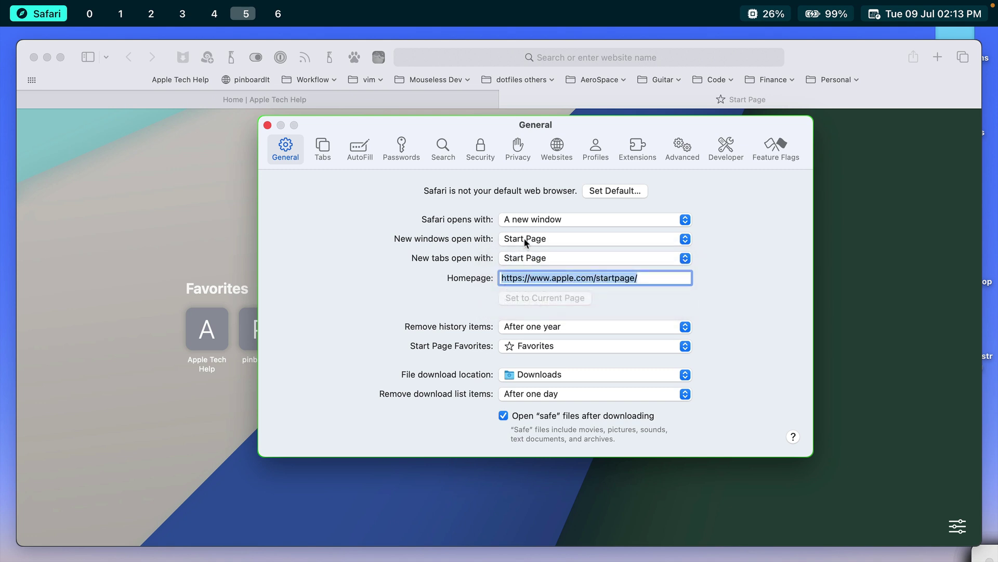
left_click(267, 125)
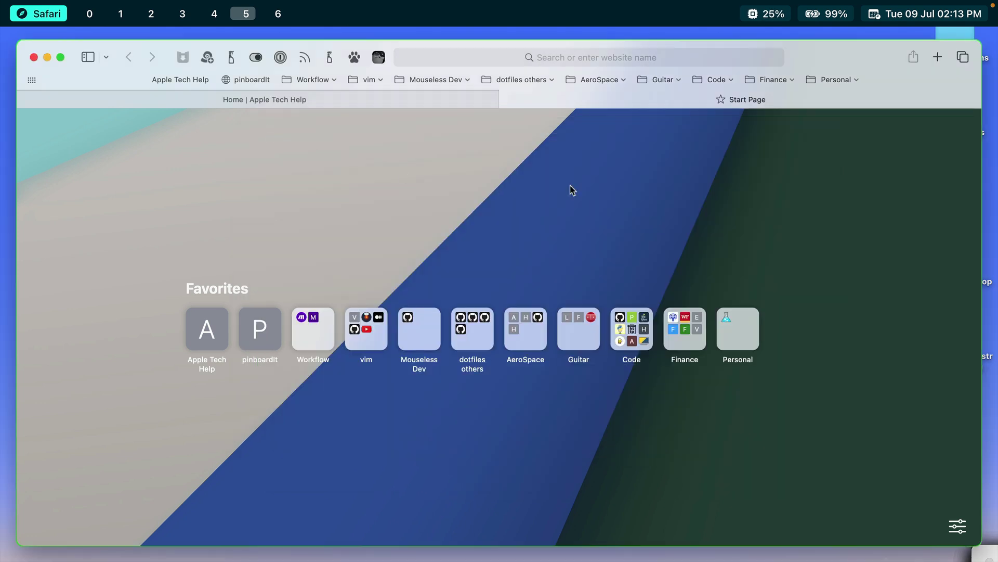
left_click(473, 104)
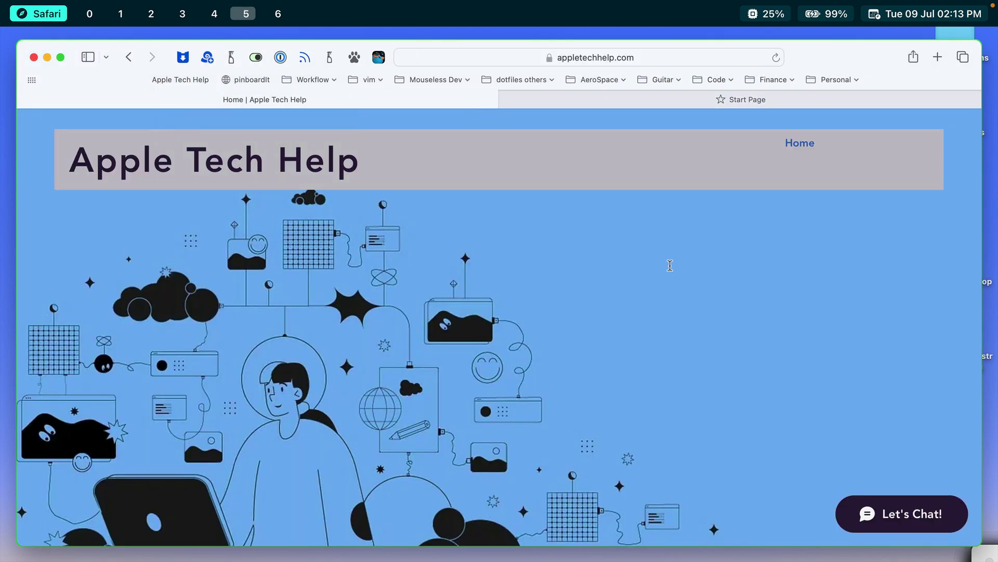